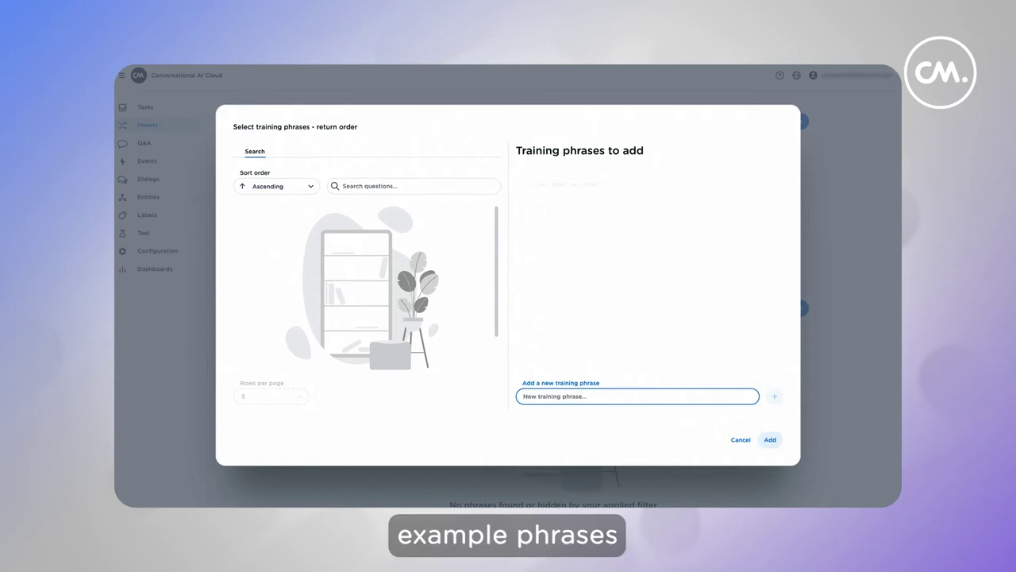
Add the training phrases "I'd like to return my order" and "Whats your return policy" to the return order intent's list.
text(I'd )
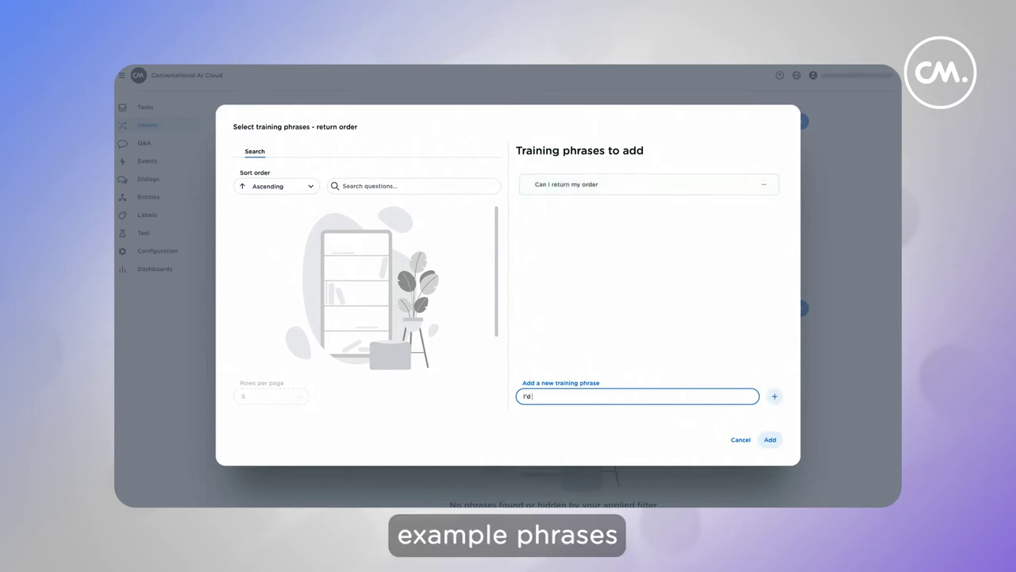
text(like to reutnr)
text(urn)
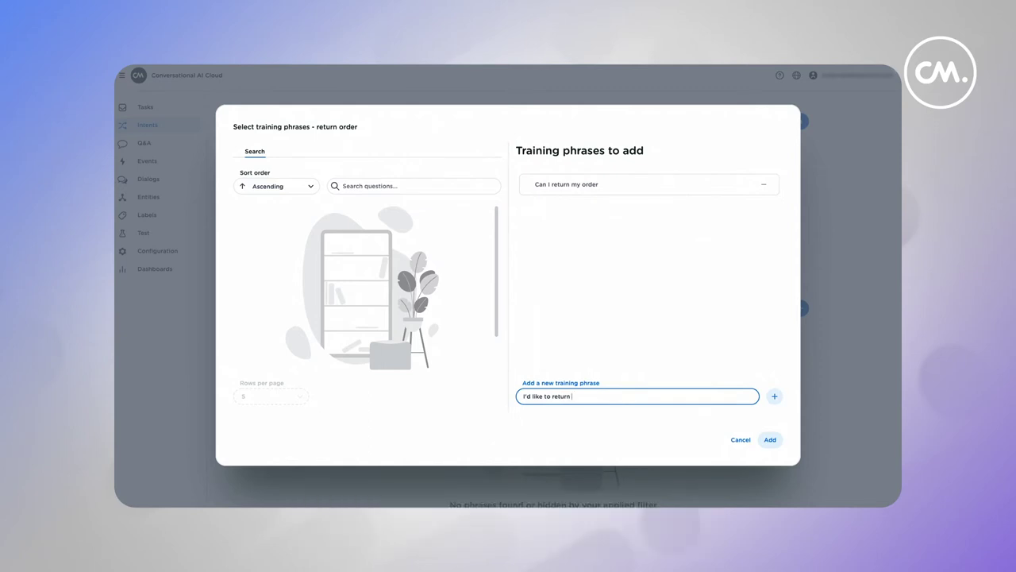
text( my order)
key(Return)
text(Whats your return)
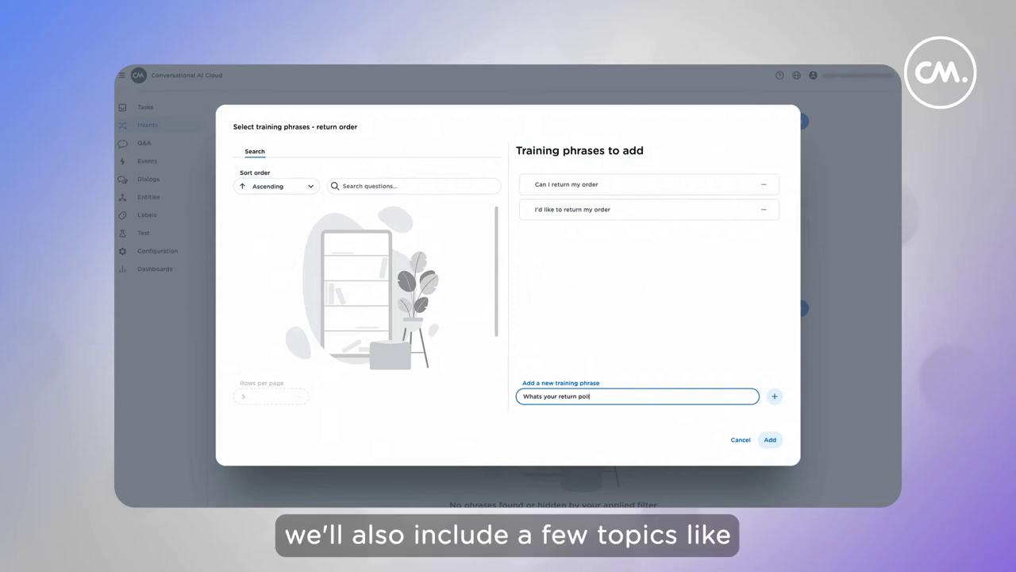
text( policy)
key(Return)
Extend the list of training phrases with "return order", "Return" and "Not happy with my order".
text(return order)
key(Return)
text(Return)
key(ctrl+a)
key(BackSpace)
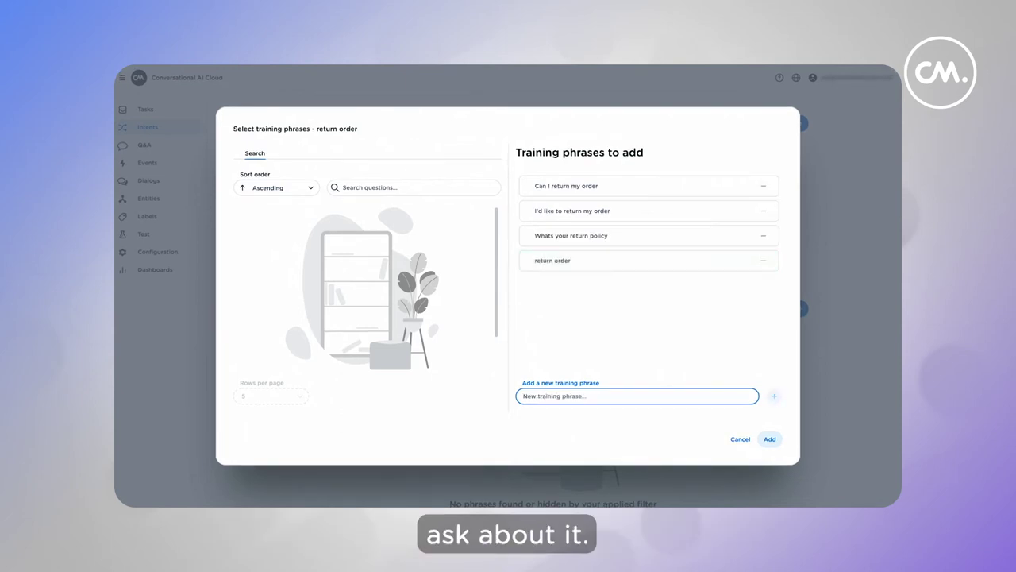
text(Not happy)
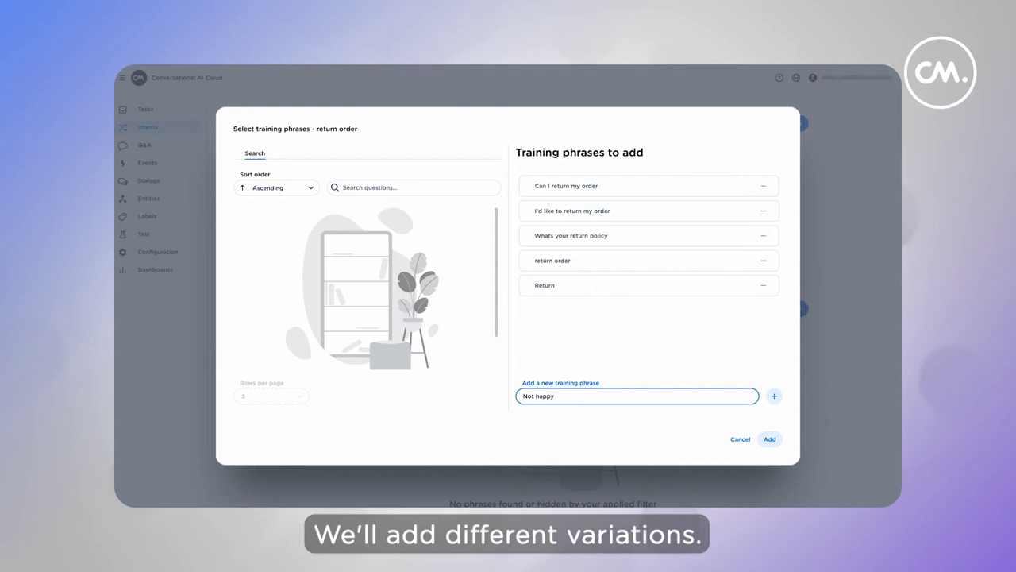
text( with my order)
key(Return)
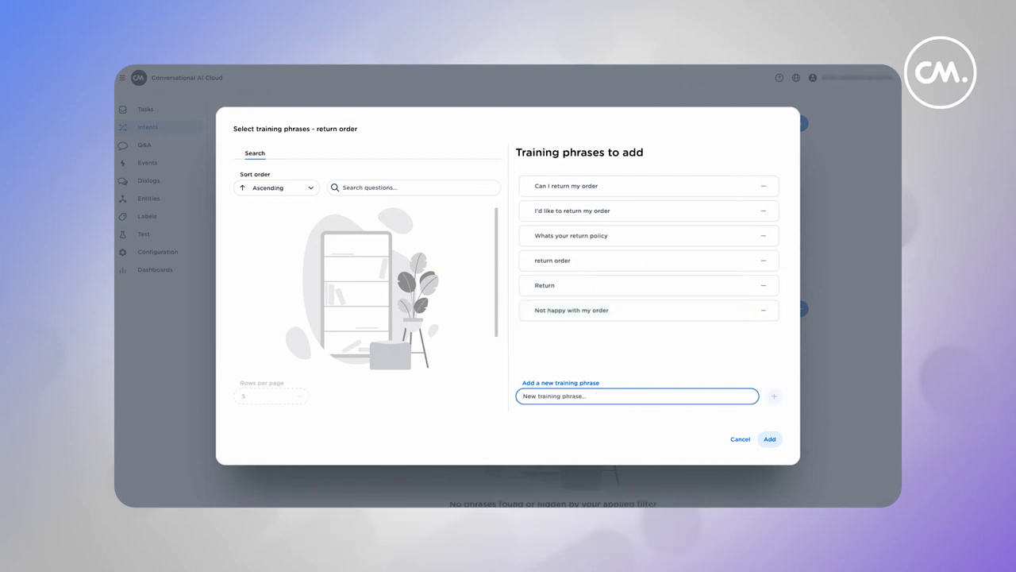
Add the purchase variations "return my purchase" and "return purchase" as training phrases.
text(return)
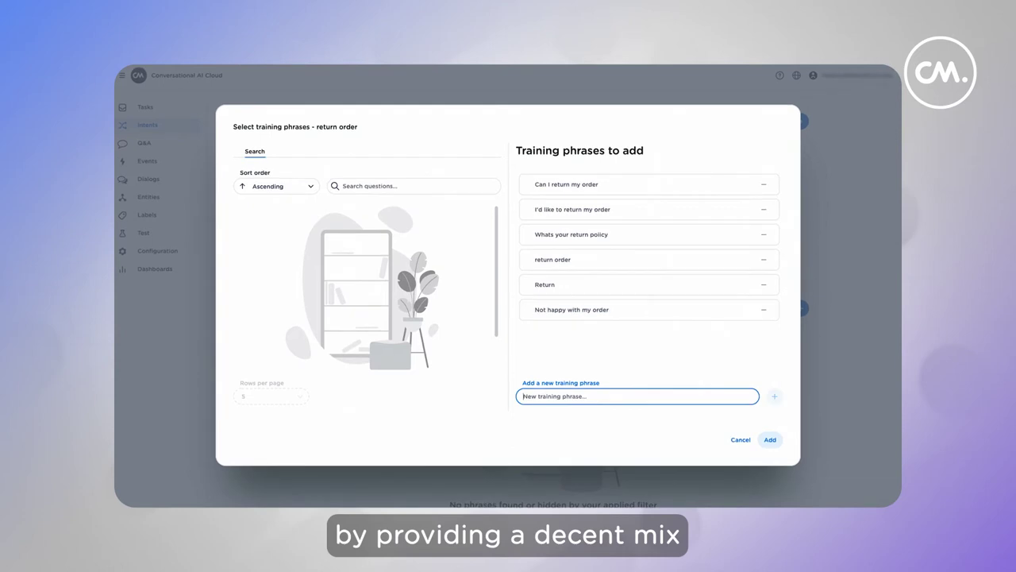
text(return my purchase)
key(Return)
text(return purchase)
key(Return)
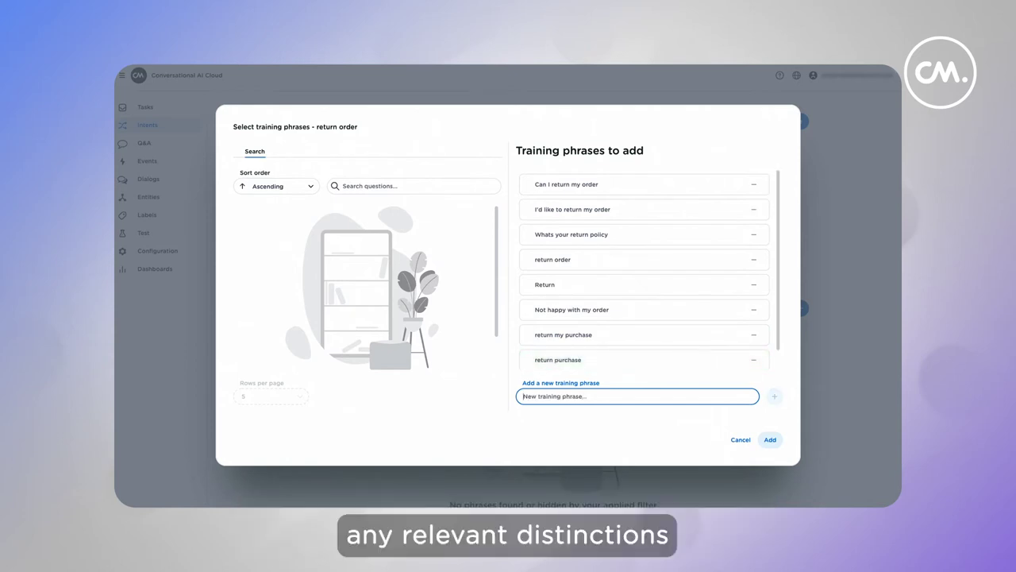
Add the training phrases "I Would like to request a return" and "How do I get a return label".
text(I Would)
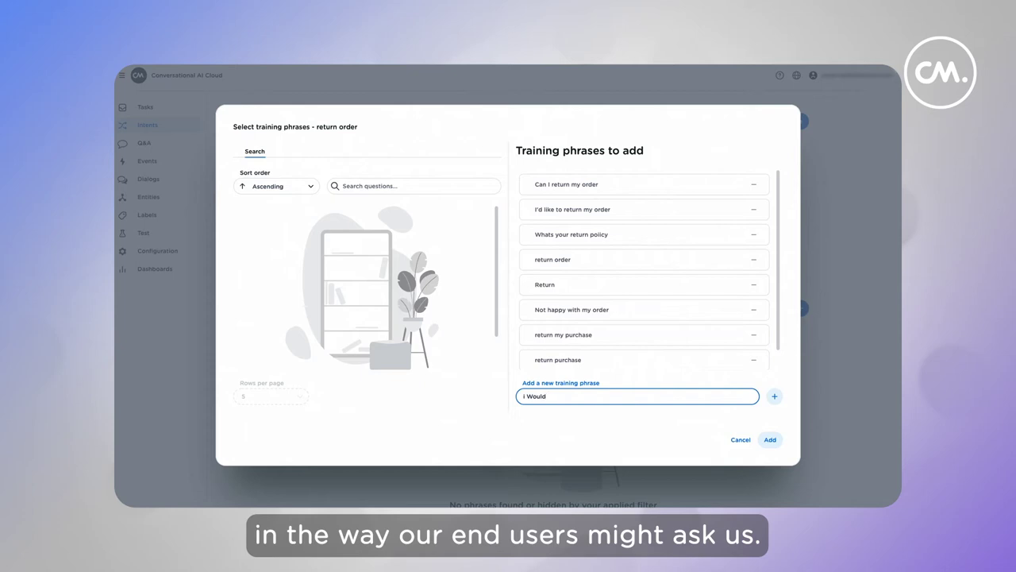
text( like to req)
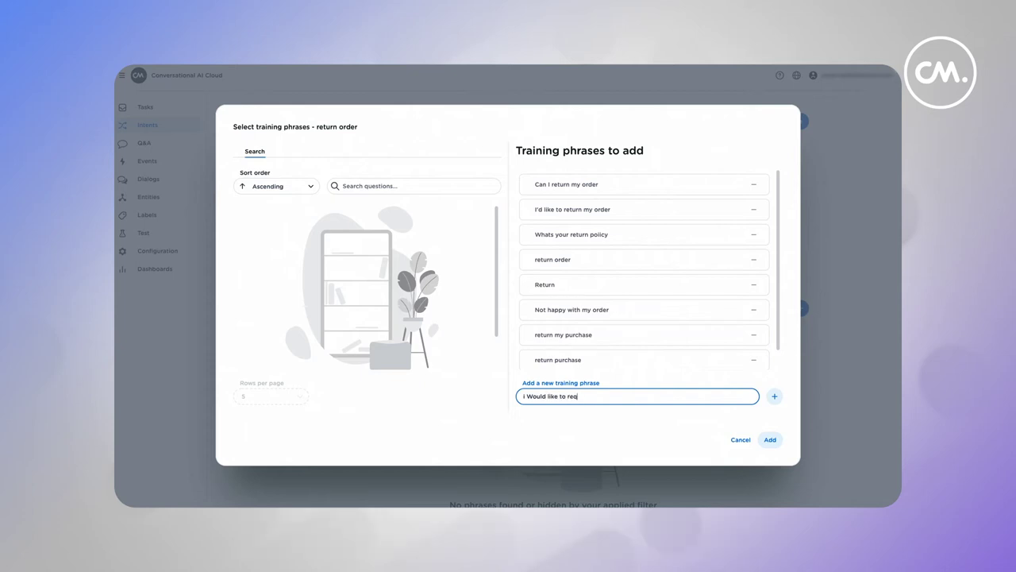
text(uest a return)
key(Return)
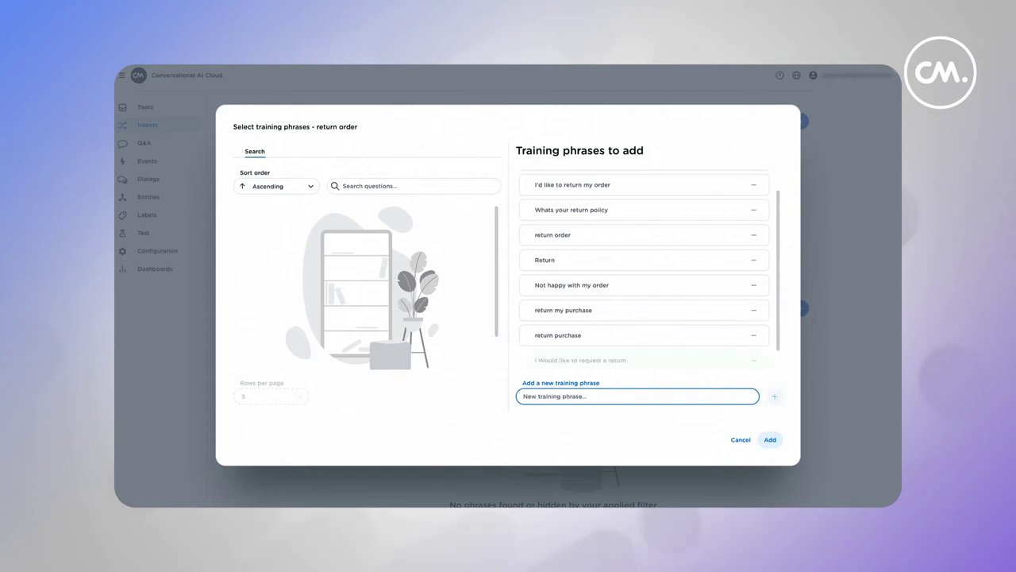
text(How do I get)
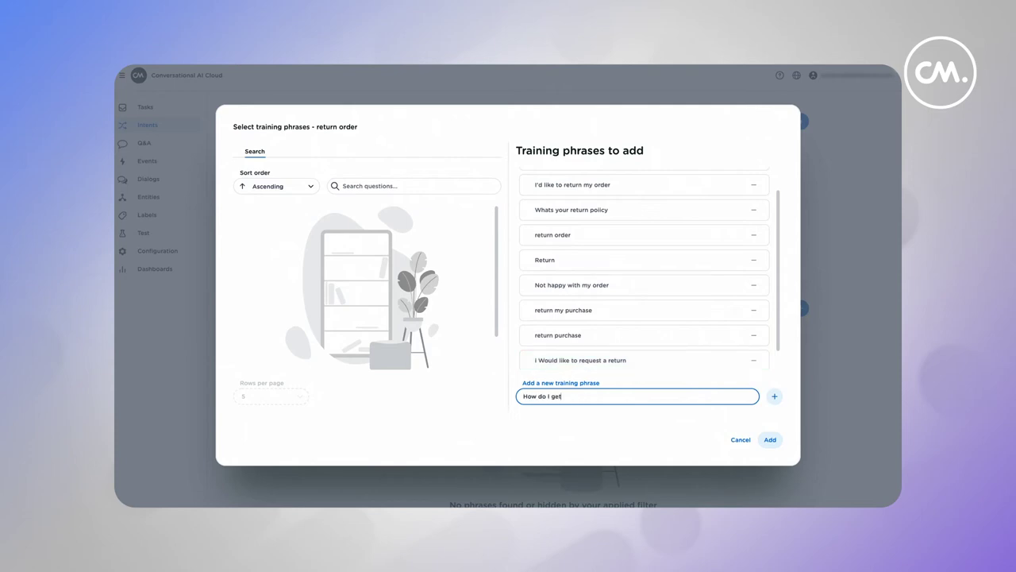
text( a return label)
key(Return)
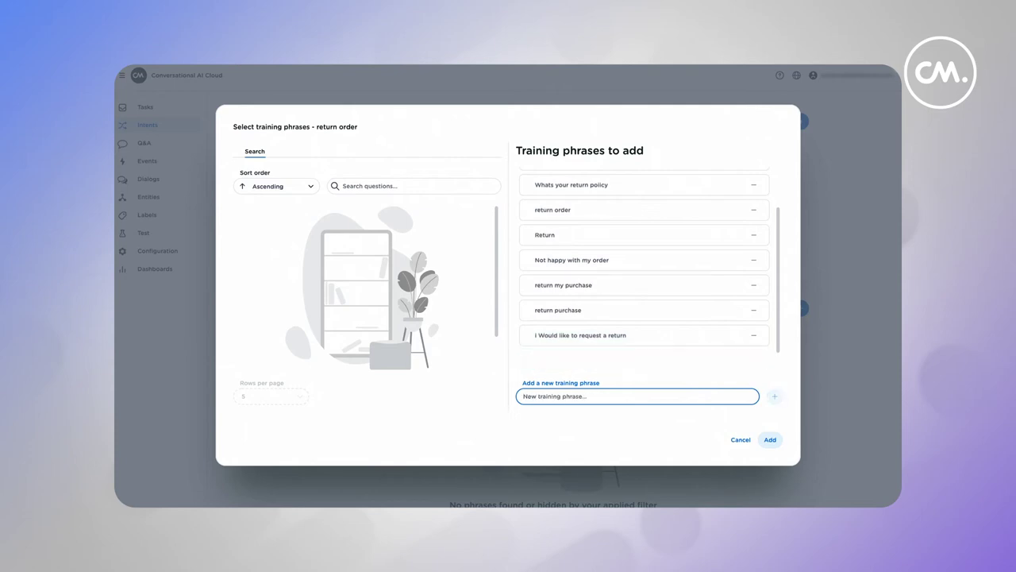
Add the collected training phrases to the return order intent and save the intent.
scroll(696, 266, up, 2)
scroll(696, 267, down, 2)
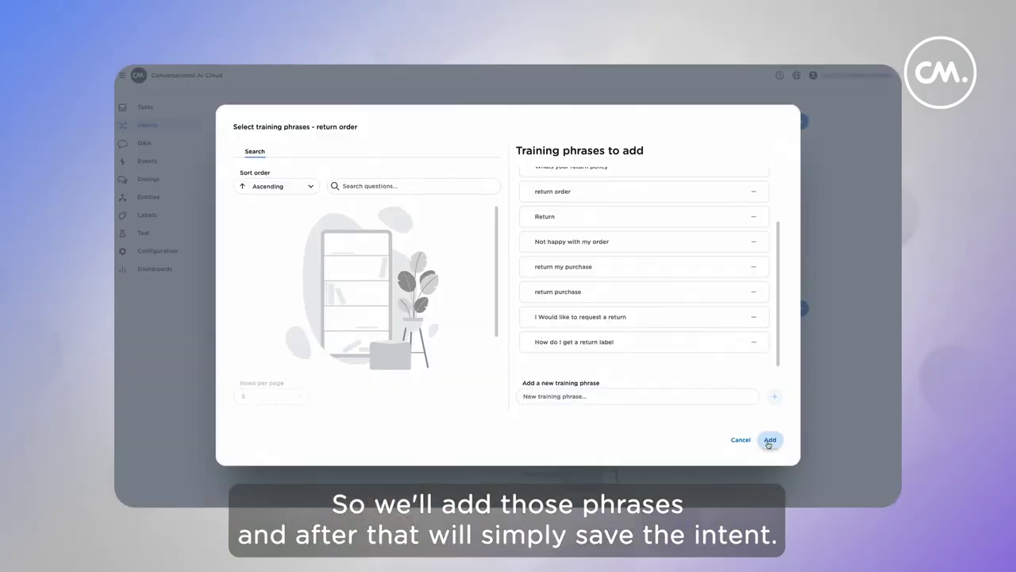
click(769, 439)
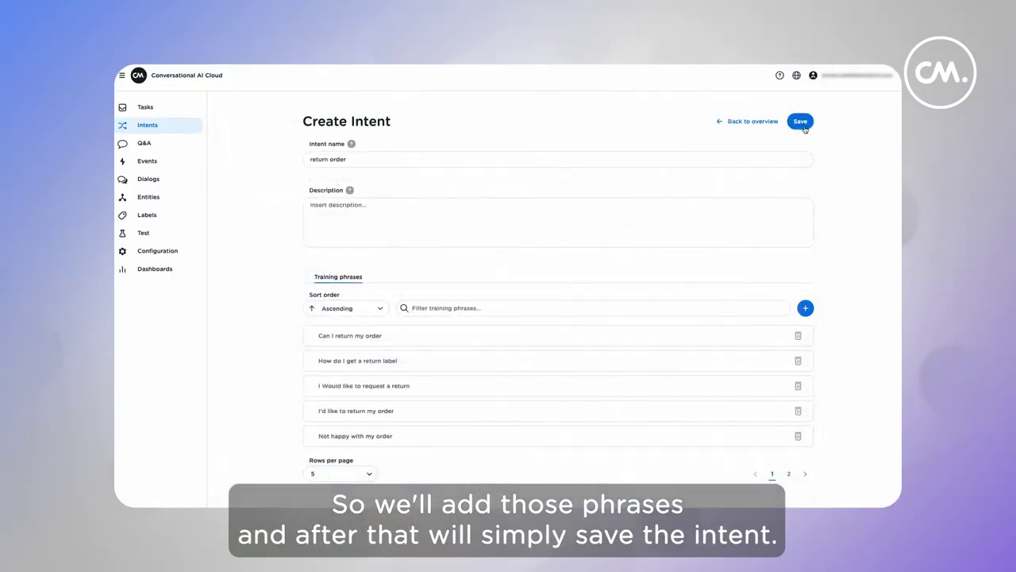
click(802, 124)
Return to the intent overview and train the intent model.
click(741, 125)
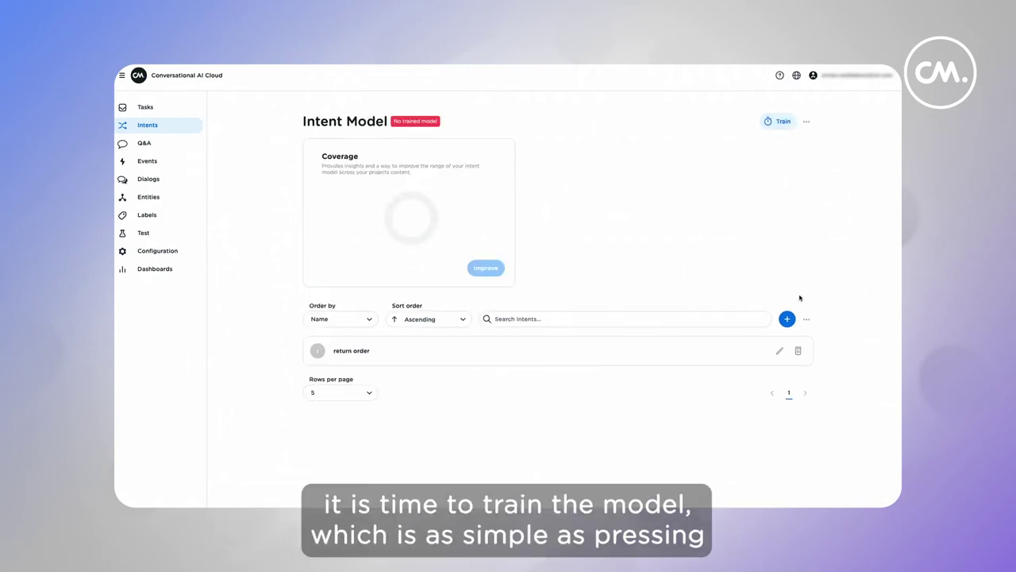
click(782, 123)
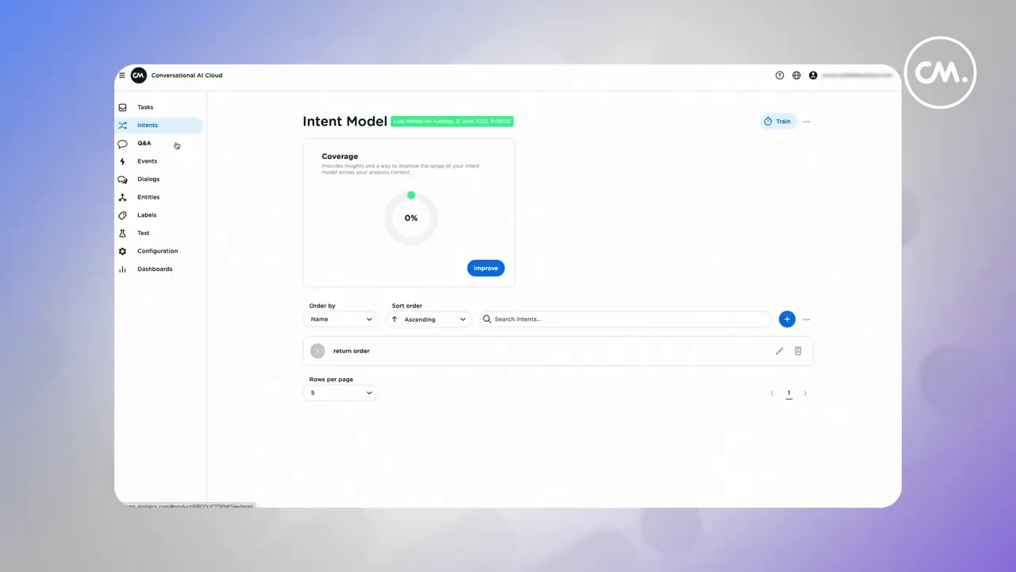
Start a Q&A entry with the question "return order".
click(176, 145)
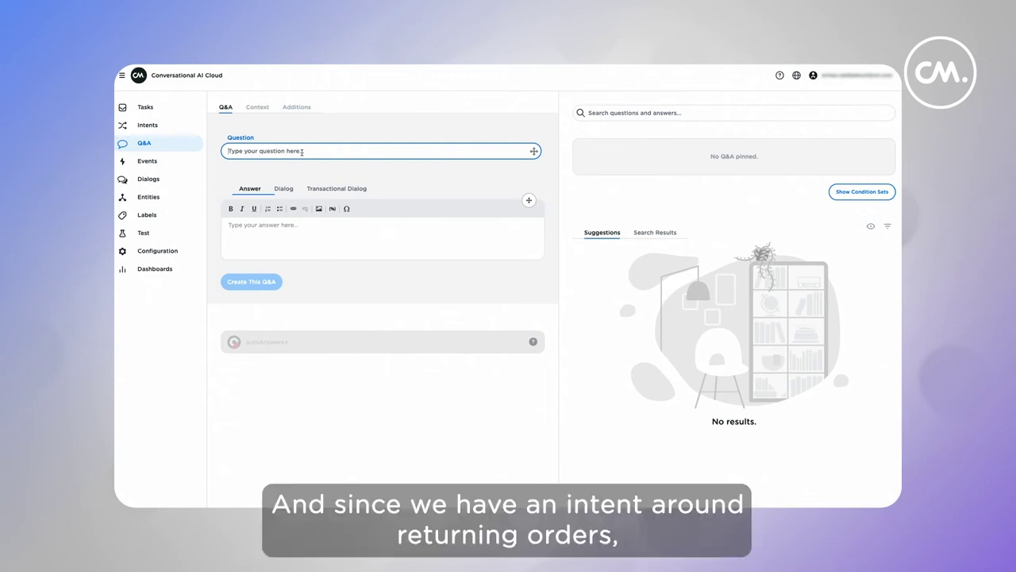
text(return order)
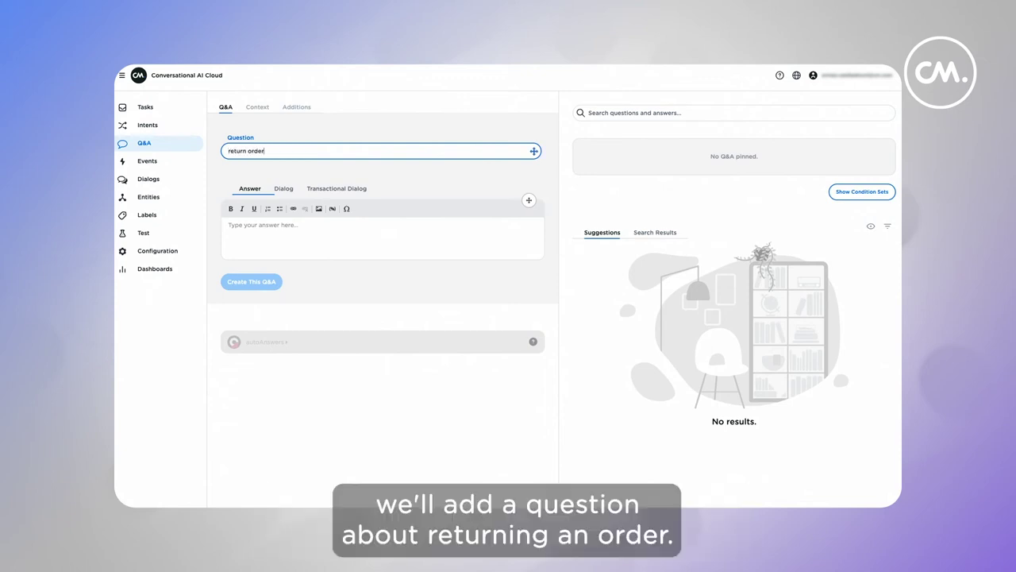
Create the Q&A answering "You can return any order within 14 days after receiving your order. For any issues with your order, please contact our support department.".
click(297, 241)
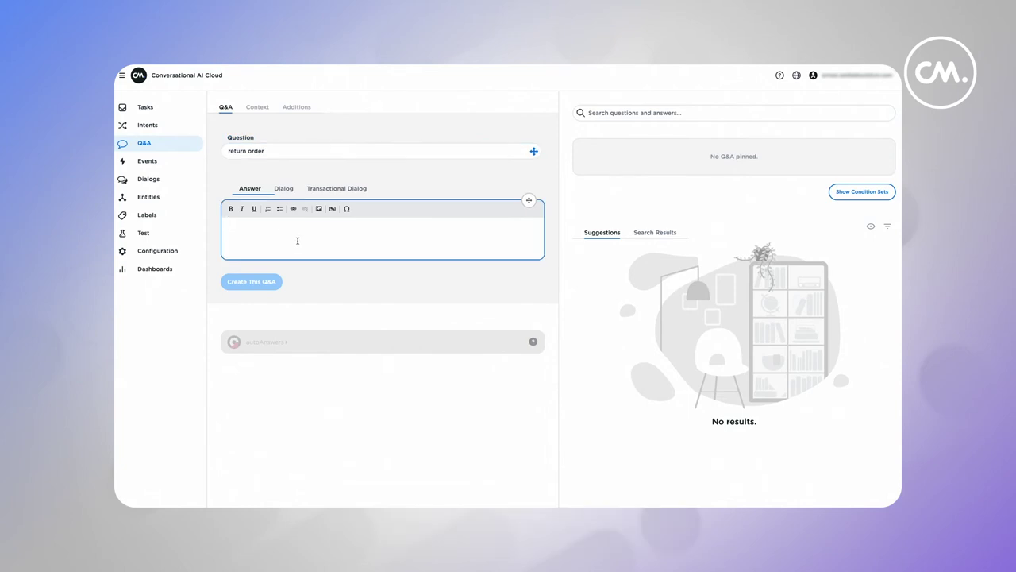
text(You)
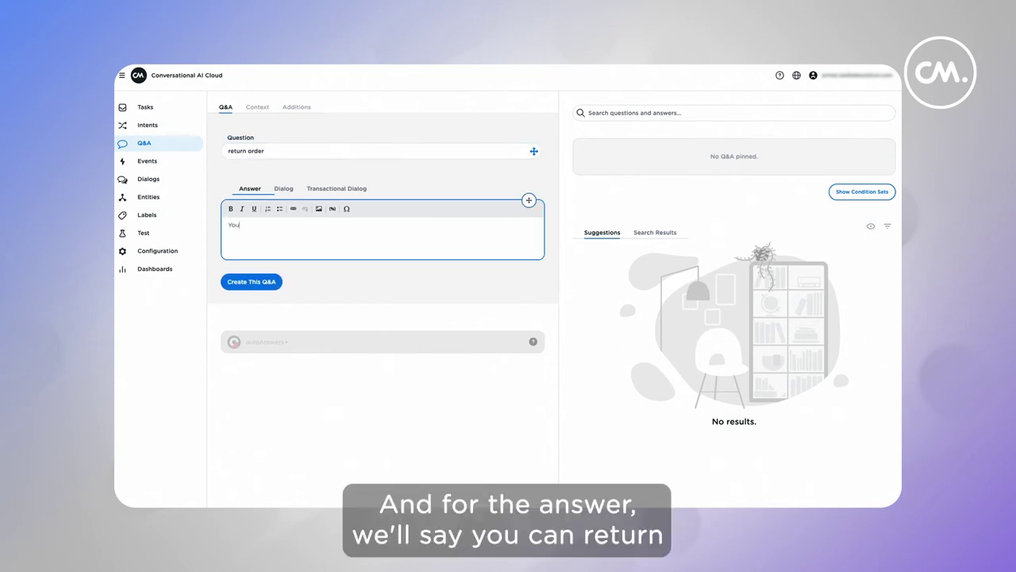
text( can return any ord)
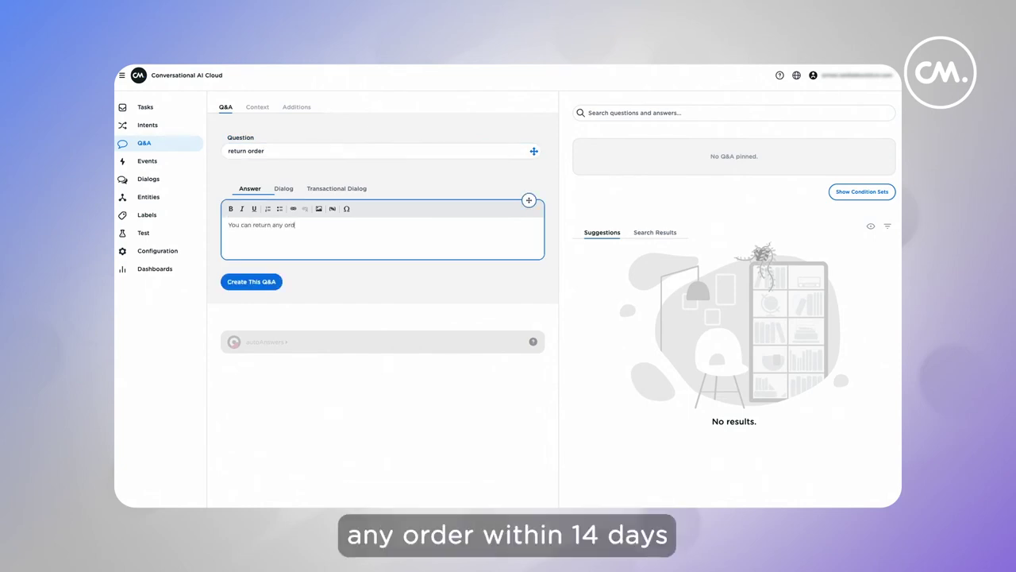
text(er within 14 days after receiving your)
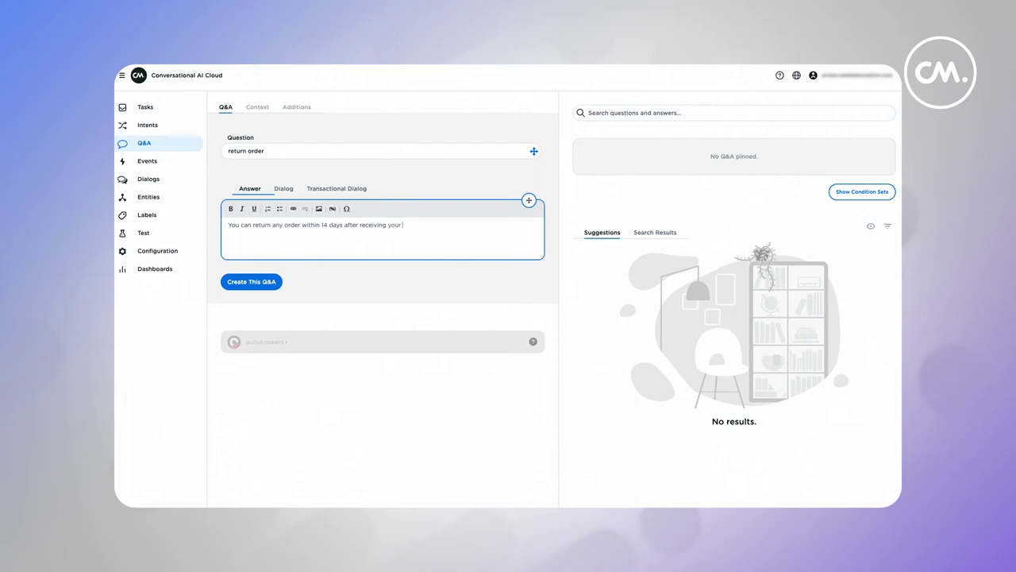
text( order. For any issues with your order, please conta)
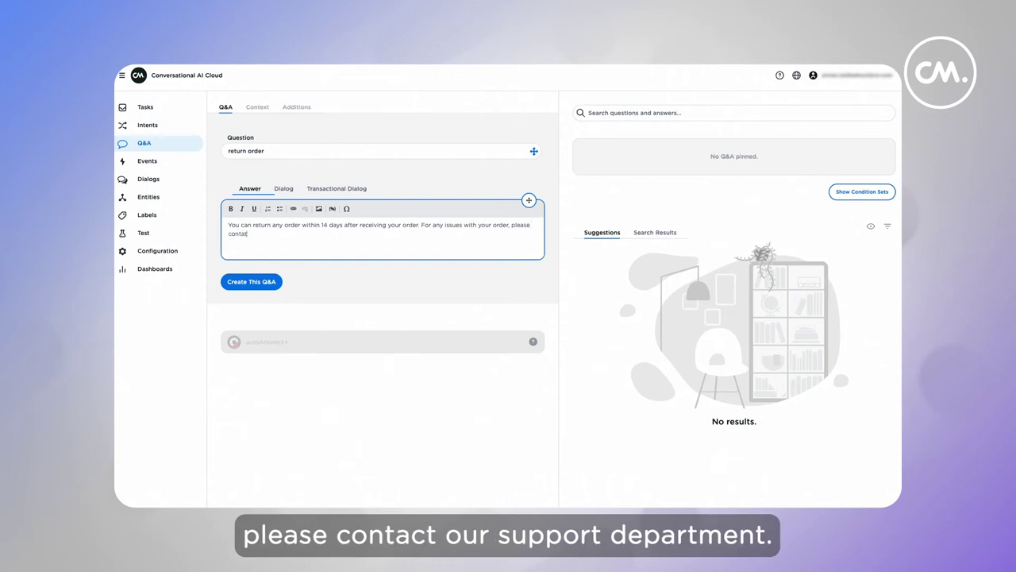
text(ct our support department.)
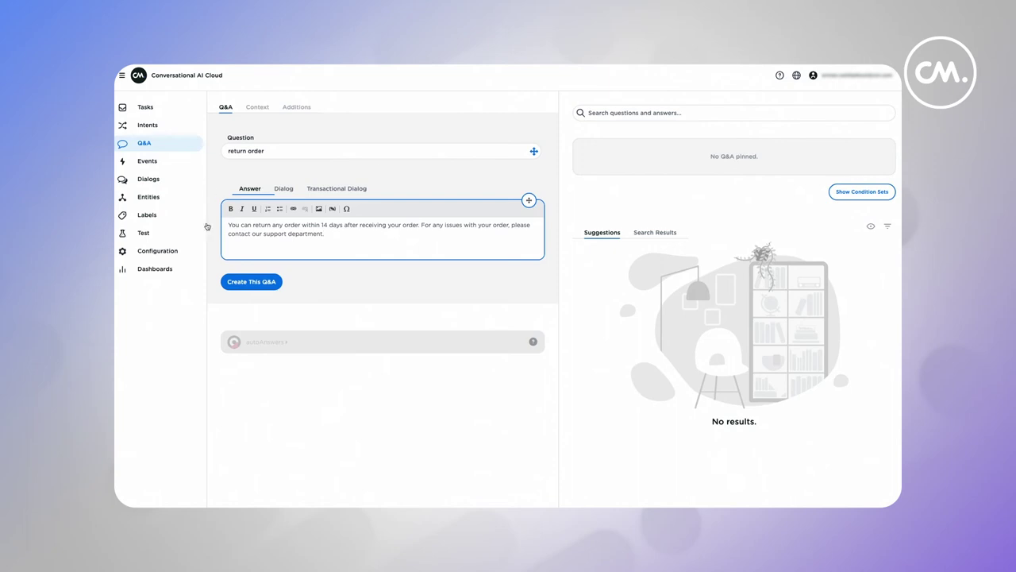
click(251, 282)
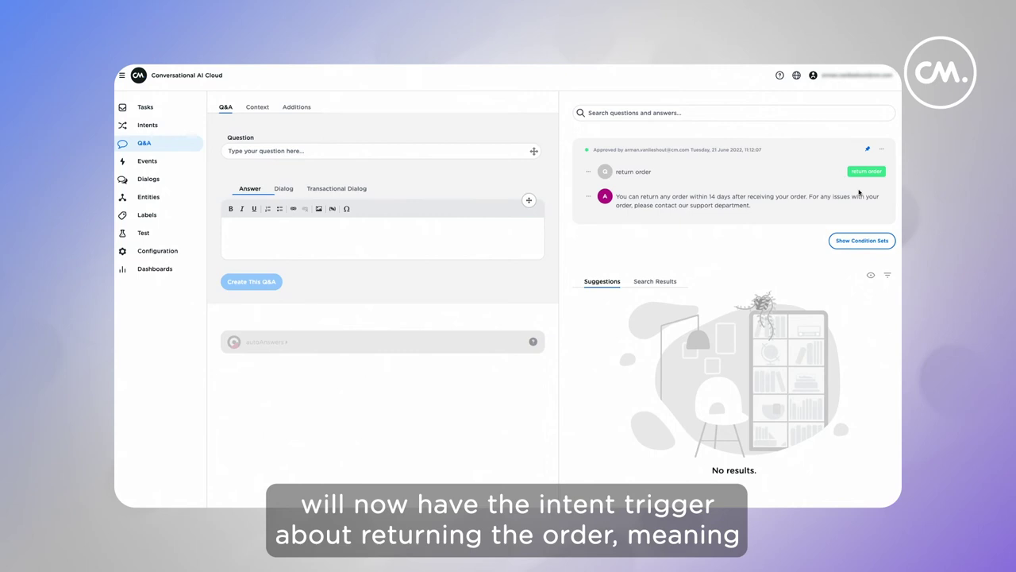
mouse_move(862, 176)
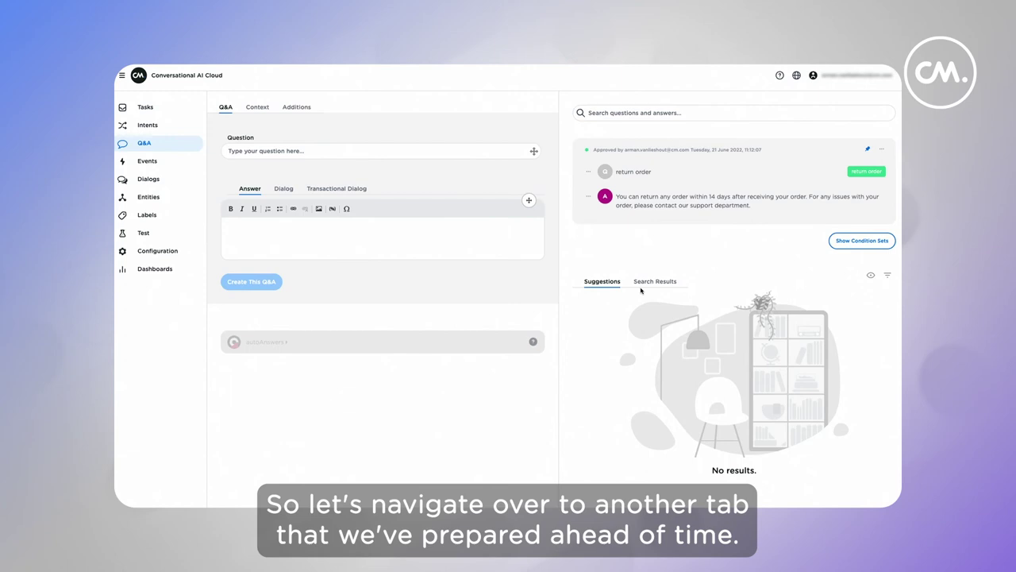
Switch to the prepared Web Conversations page and ask the chatbot "Can I return my order".
key(ctrl+Tab)
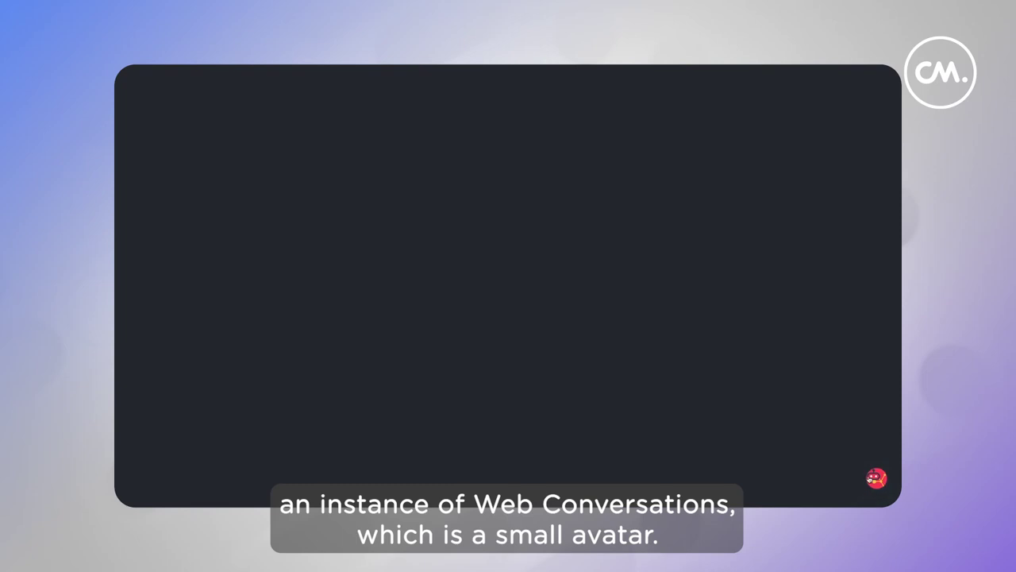
click(876, 477)
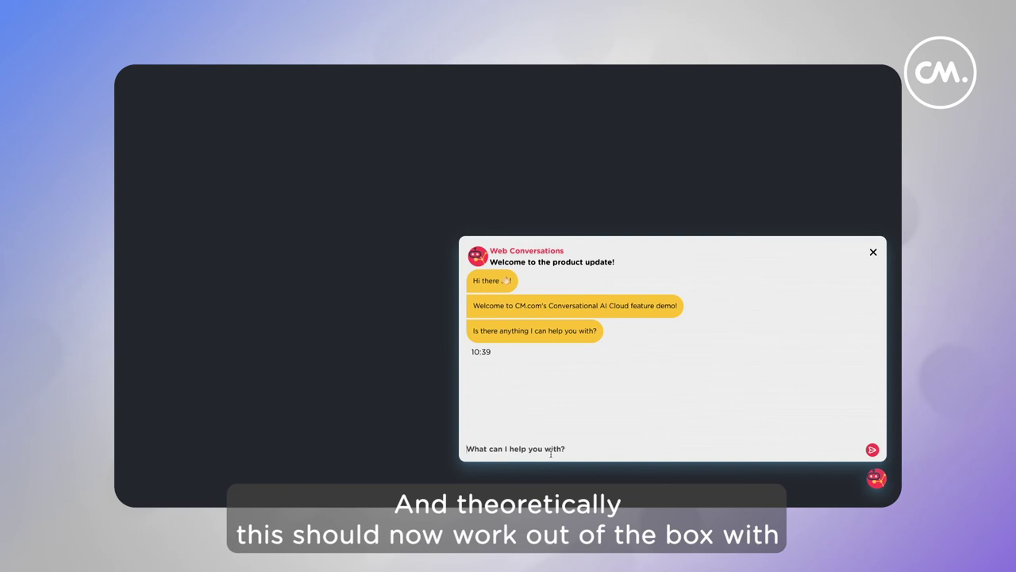
text(return)
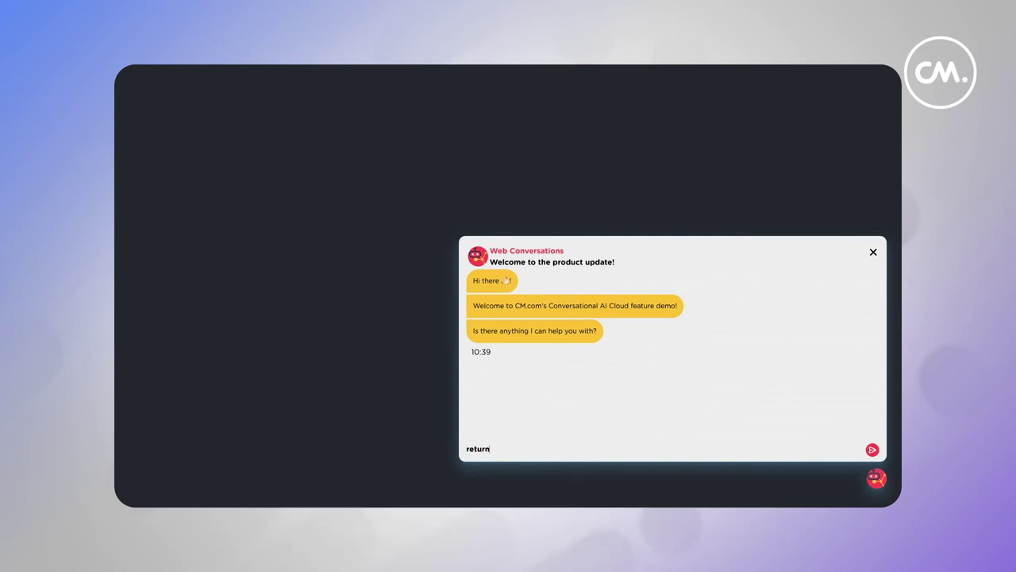
text(Can )
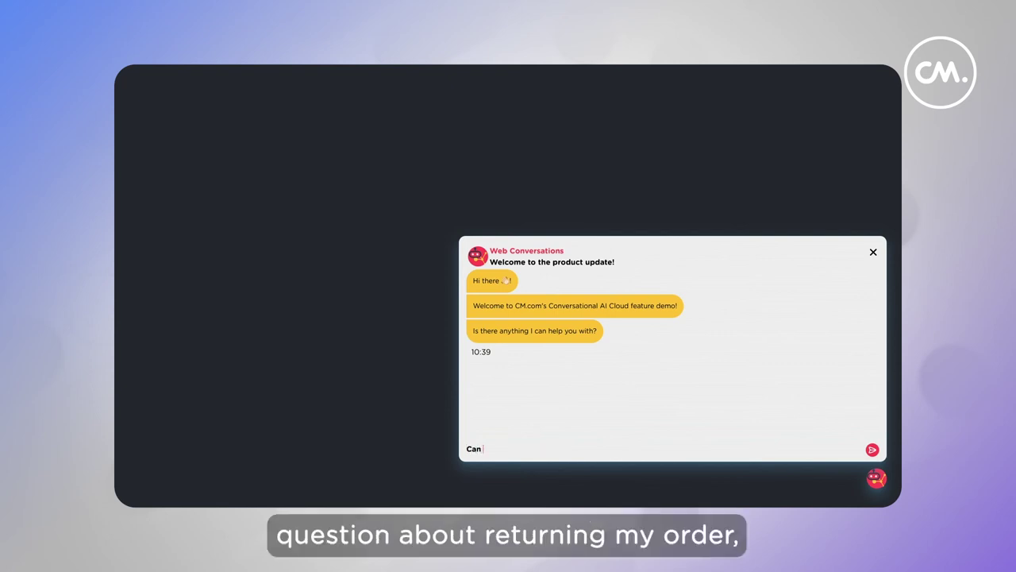
text(I return my order)
key(Return)
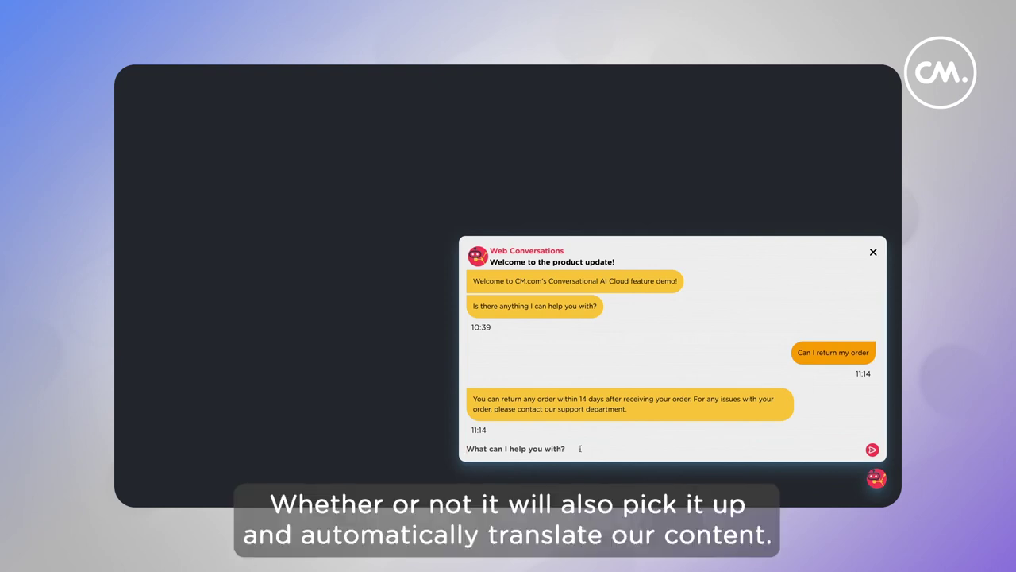
Ask the chatbot the same question in Dutch: "Kan ik mijn bestelling retour sturen?".
click(580, 449)
text(Ka)
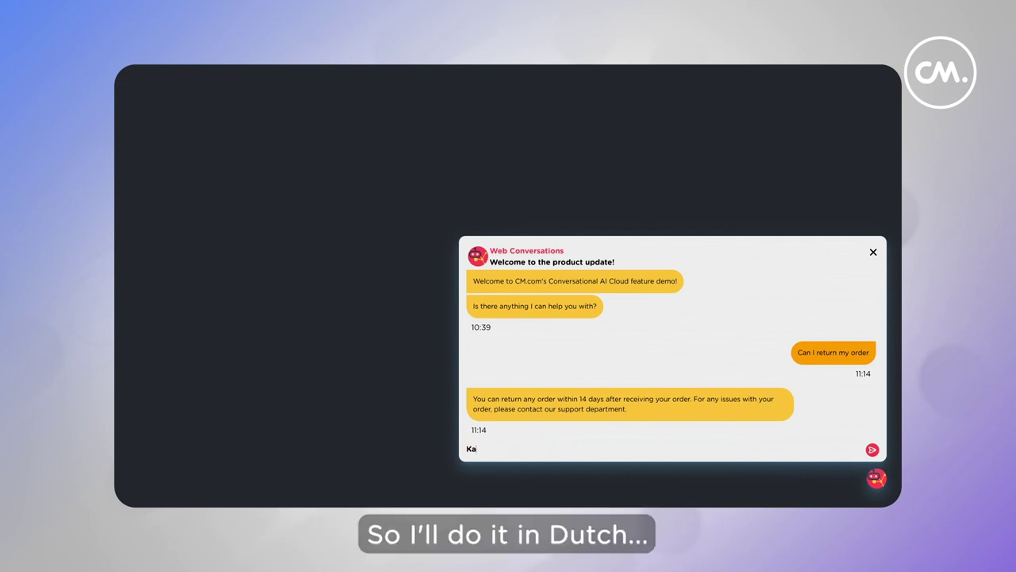
text(n ik mijn bestelling rout)
key(BackSpace)
key(BackSpace)
key(BackSpace)
text(etour sturen?)
key(Return)
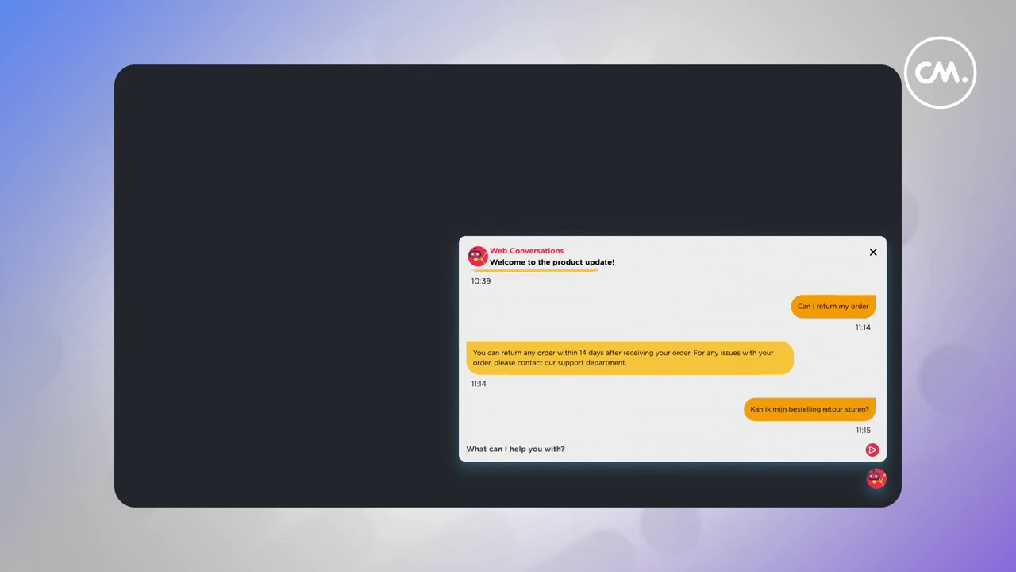